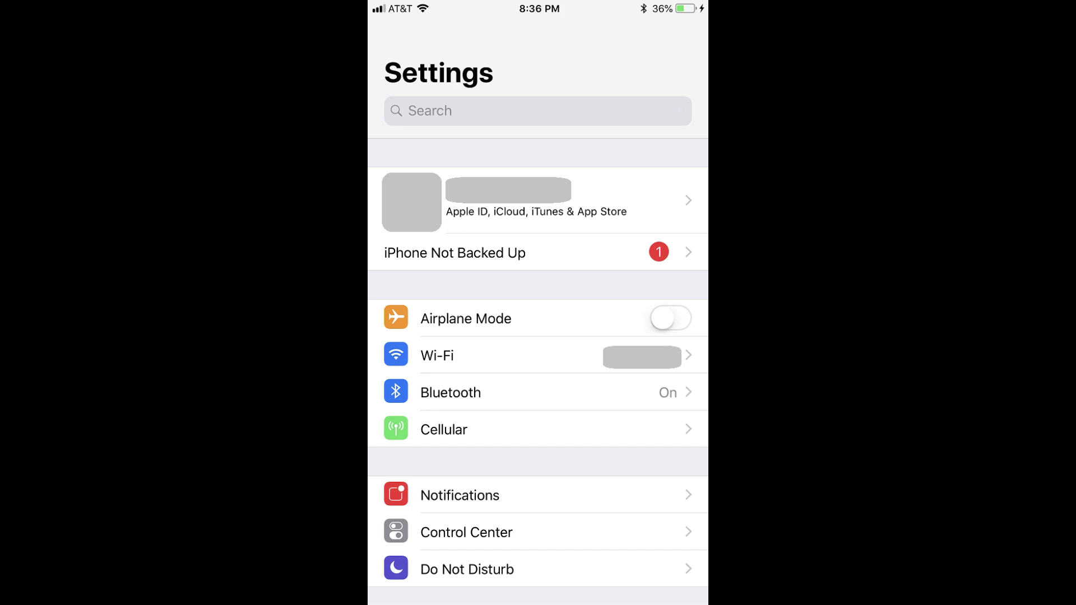
Open the Apple ID account settings from the banner at the top of Settings
left_click(538, 202)
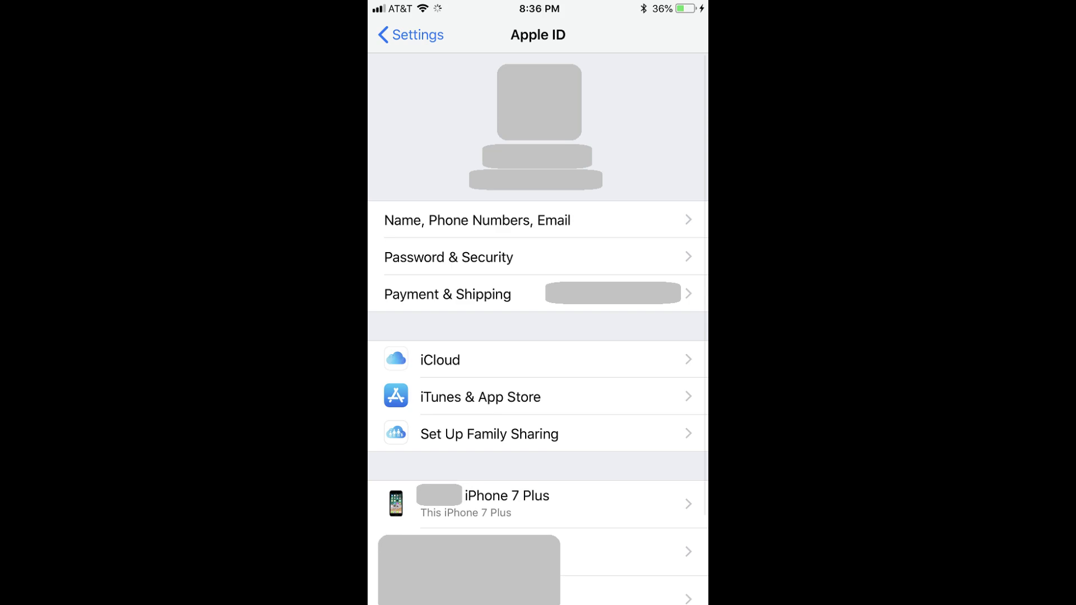
Open the iCloud page showing 3.9 GB of 5 GB used
left_click(439, 360)
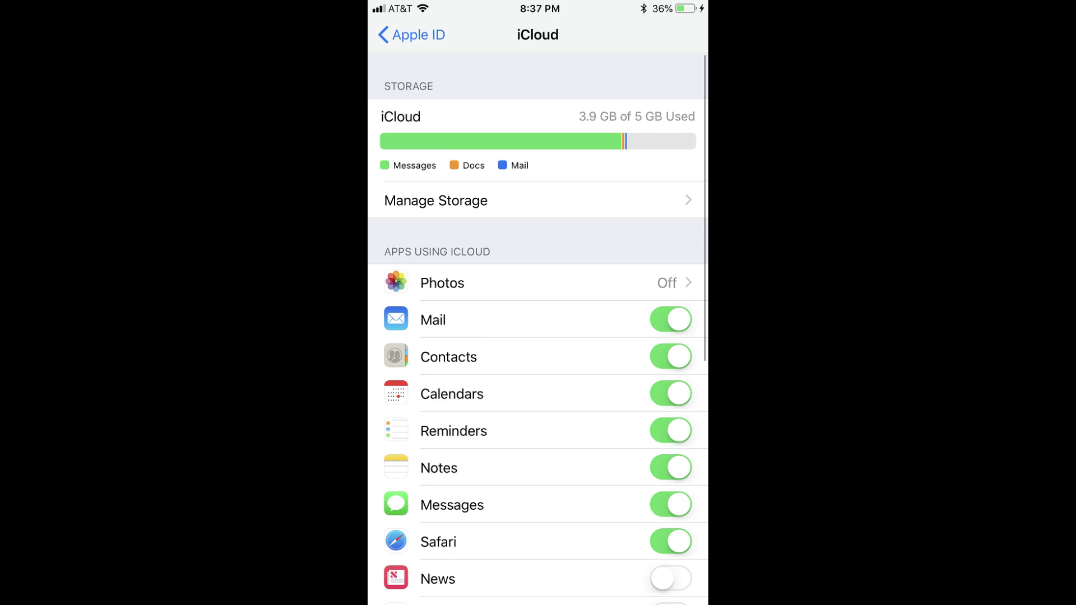
Switch off the Messages toggle under Apps Using iCloud
left_click(670, 504)
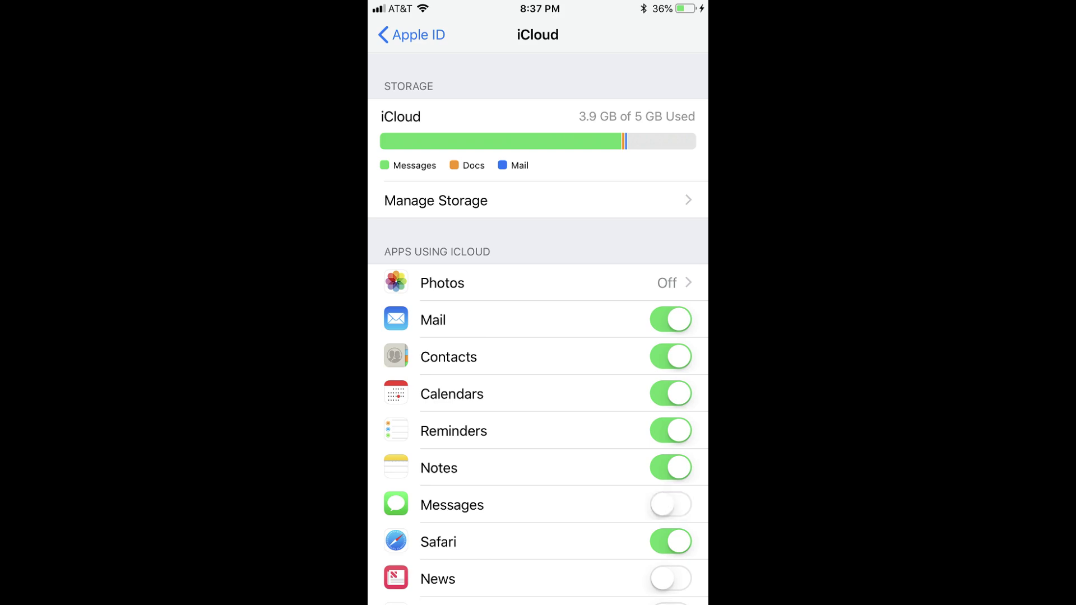